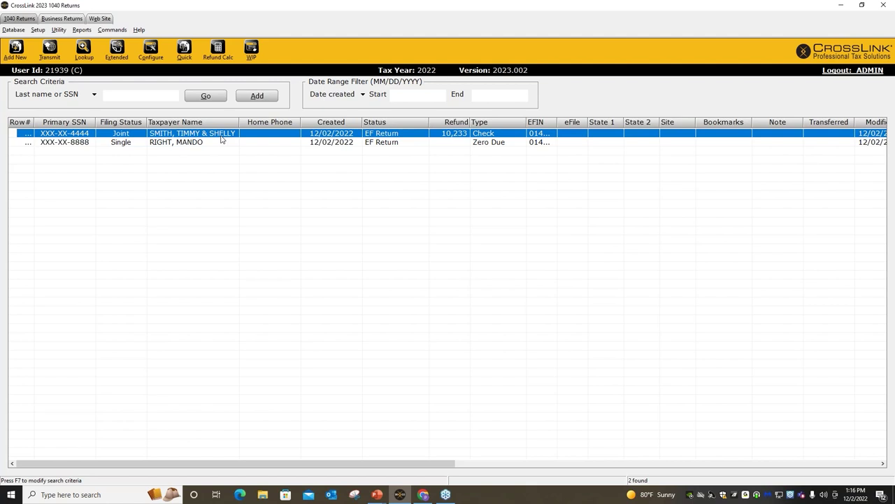
Step: Open the joint return and review the Print Options in the printer setup, including the page 2 date and RTN/DAN masking settings
{"action": "double_click", "coordinate": [221, 135]}
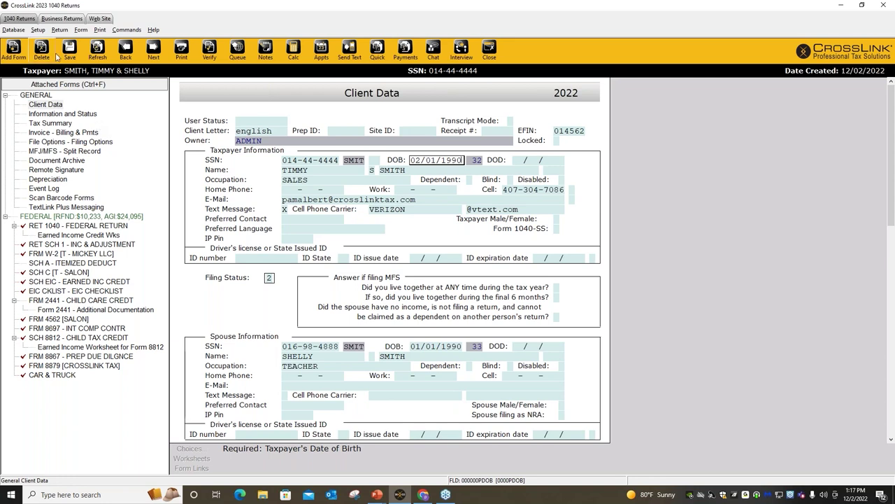
{"action": "left_click", "coordinate": [38, 31]}
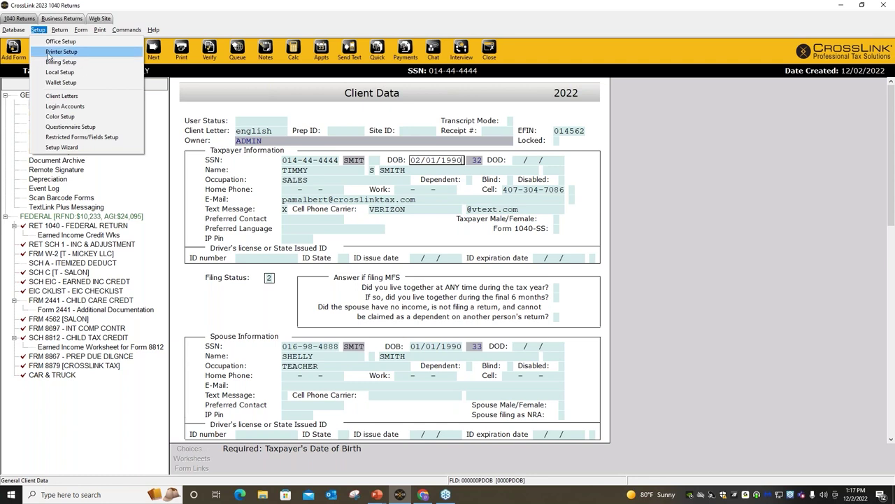
{"action": "left_click", "coordinate": [49, 53]}
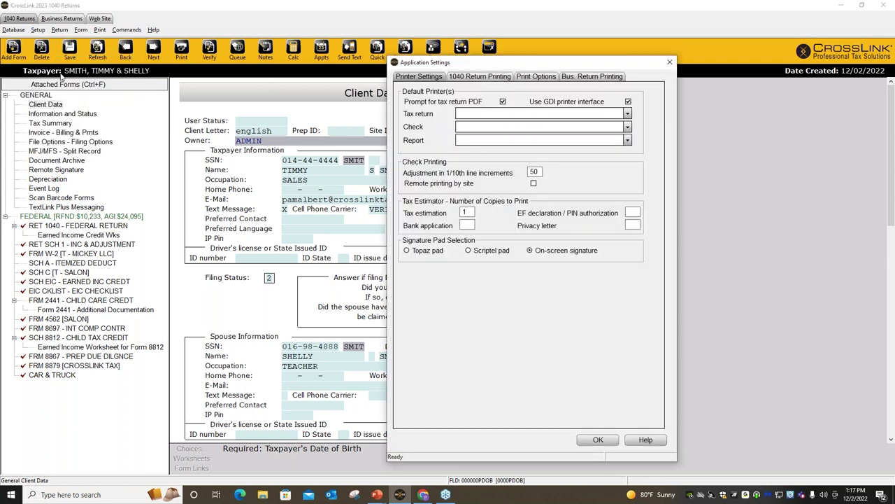
{"action": "left_click_drag", "start_coordinate": [535, 63], "coordinate": [465, 57]}
{"action": "left_click", "coordinate": [465, 71]}
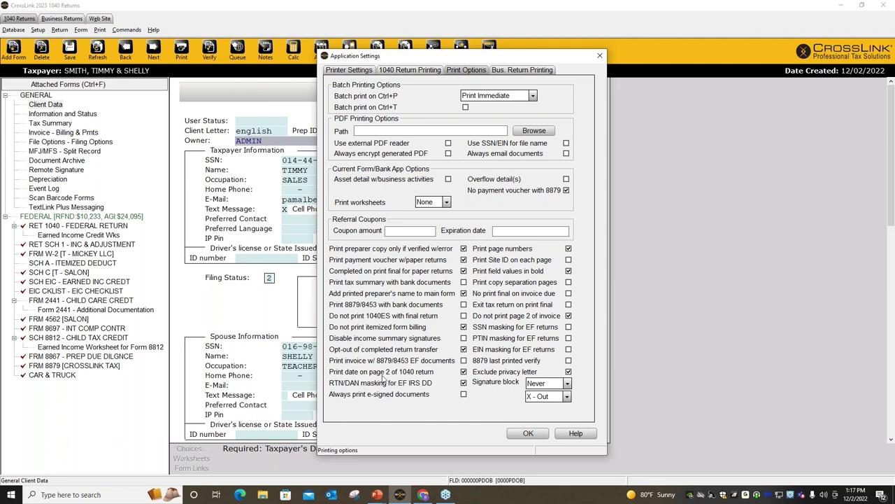
{"action": "left_click", "coordinate": [463, 382]}
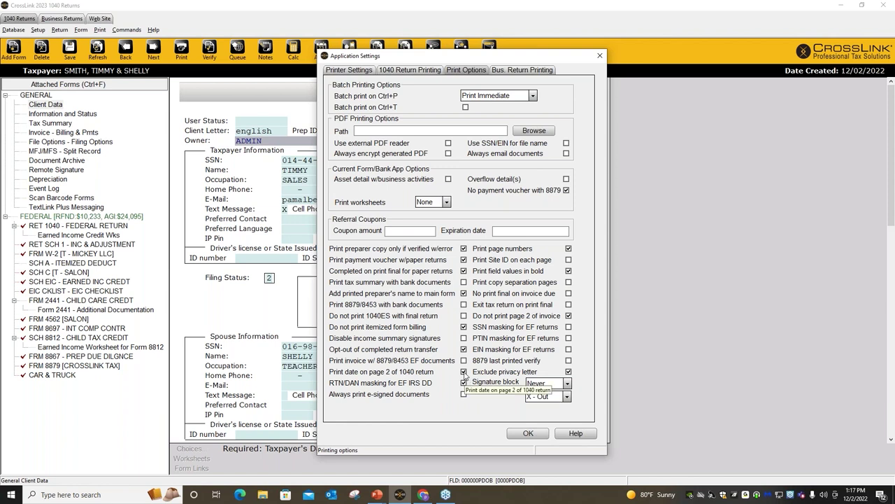
{"action": "left_click", "coordinate": [539, 434]}
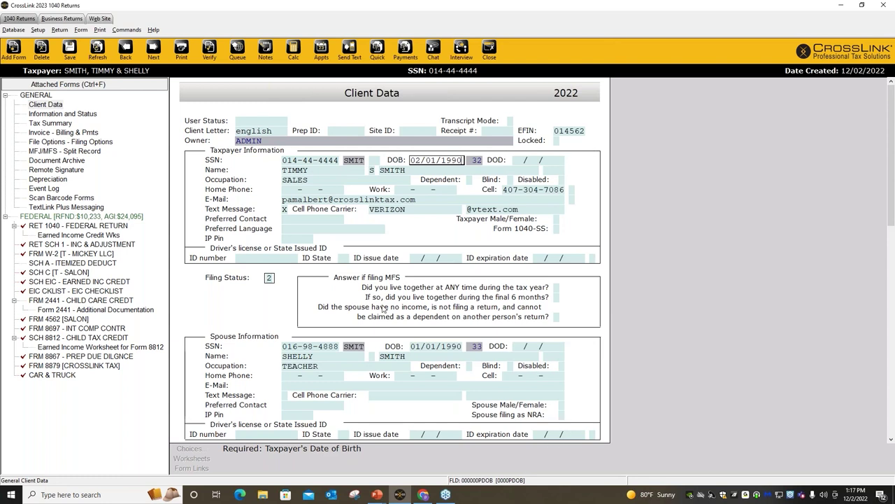
Step: Examine the amended return entries in the 1040 client letters setup, and close the letter editor
{"action": "left_click", "coordinate": [39, 30]}
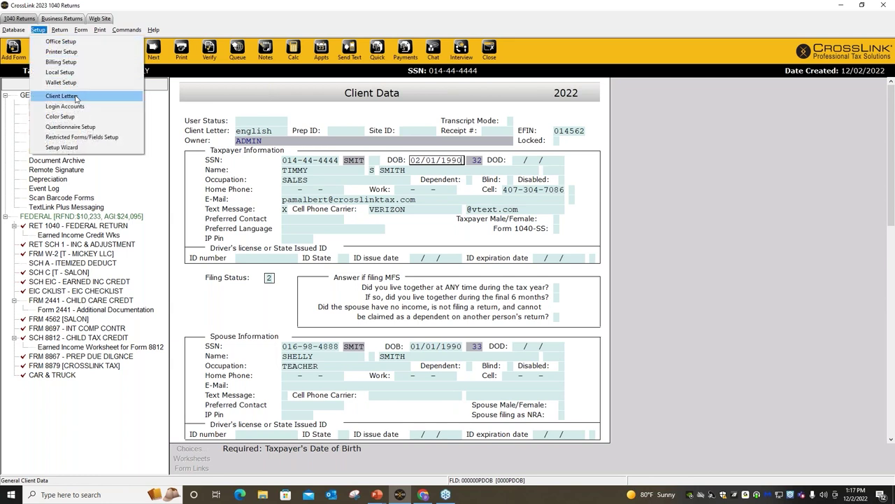
{"action": "left_click", "coordinate": [63, 96]}
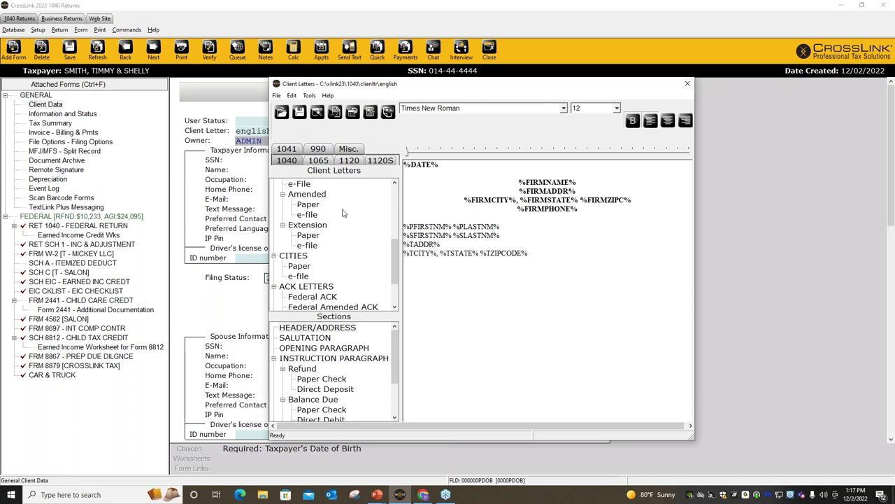
{"action": "left_click", "coordinate": [309, 197]}
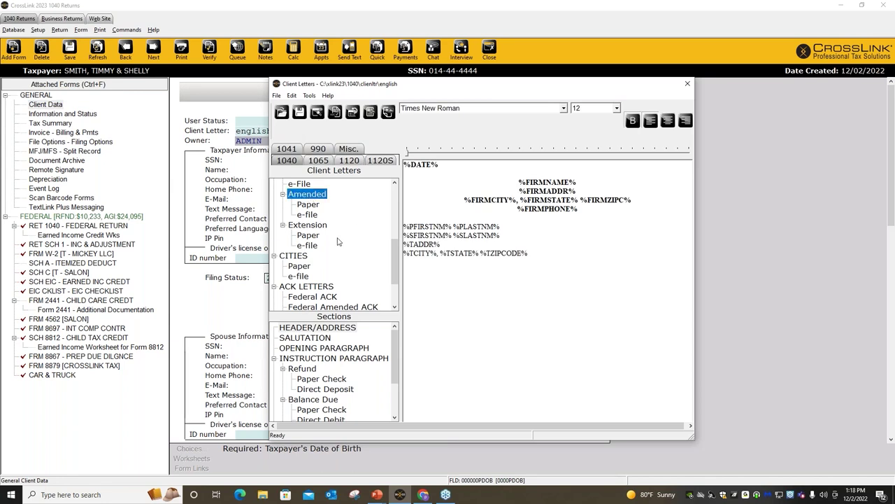
{"action": "left_click_drag", "start_coordinate": [483, 91], "coordinate": [430, 90]}
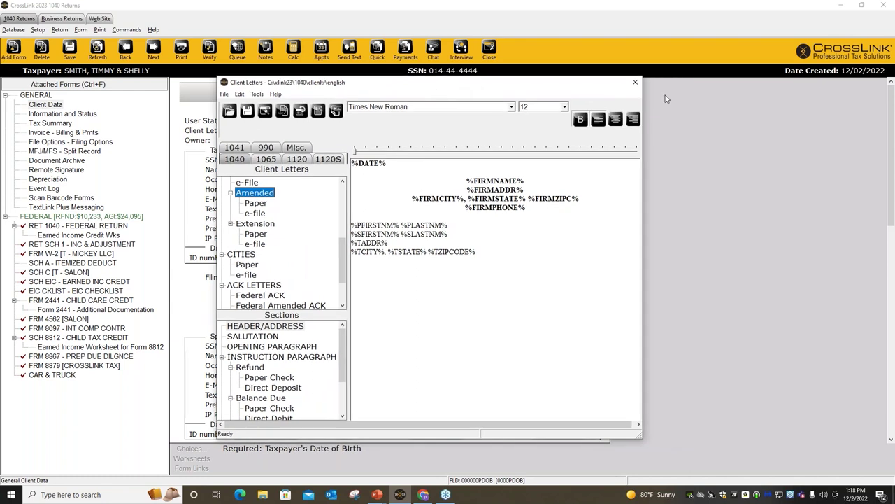
{"action": "left_click", "coordinate": [639, 83]}
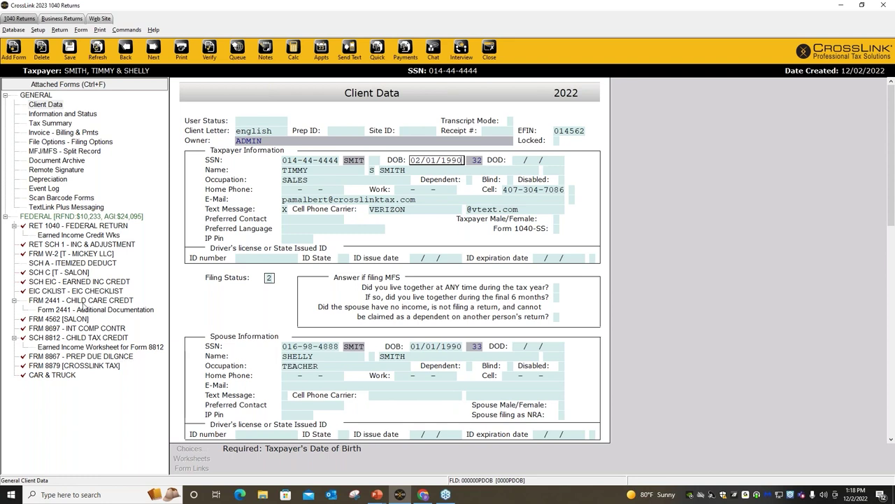
Step: Open Schedule 1 and view the document import dialog for the NOL Carryforward Deduction Statement attachment, without attaching anything
{"action": "left_click", "coordinate": [70, 245]}
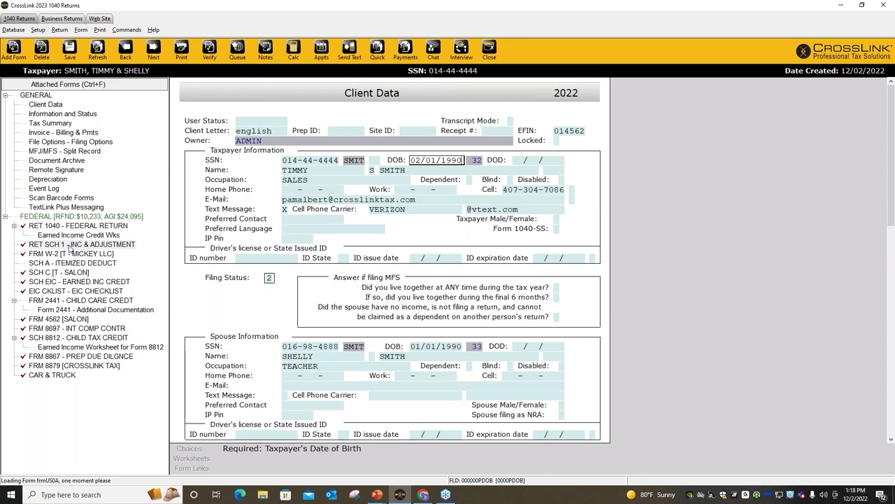
{"action": "left_click_drag", "start_coordinate": [893, 130], "coordinate": [893, 361]}
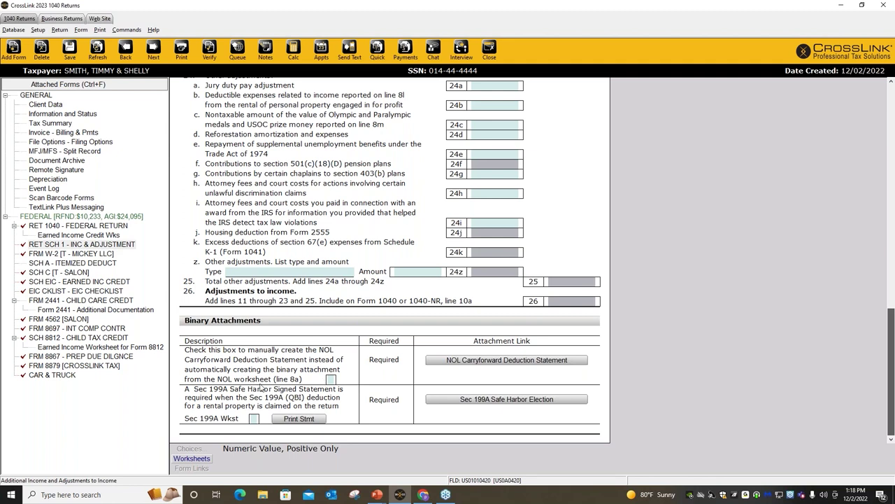
{"action": "left_click", "coordinate": [475, 360]}
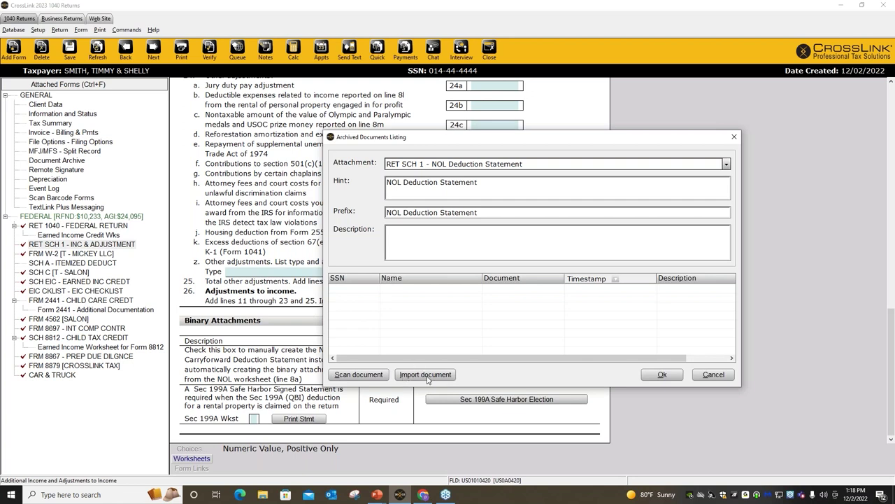
{"action": "left_click", "coordinate": [724, 378]}
Step: Go to the Schedule 1 binary attachments field for manually creating the NOL Carryforward Deduction Statement
{"action": "scroll", "coordinate": [893, 290], "scroll_direction": "down", "scroll_amount": 10}
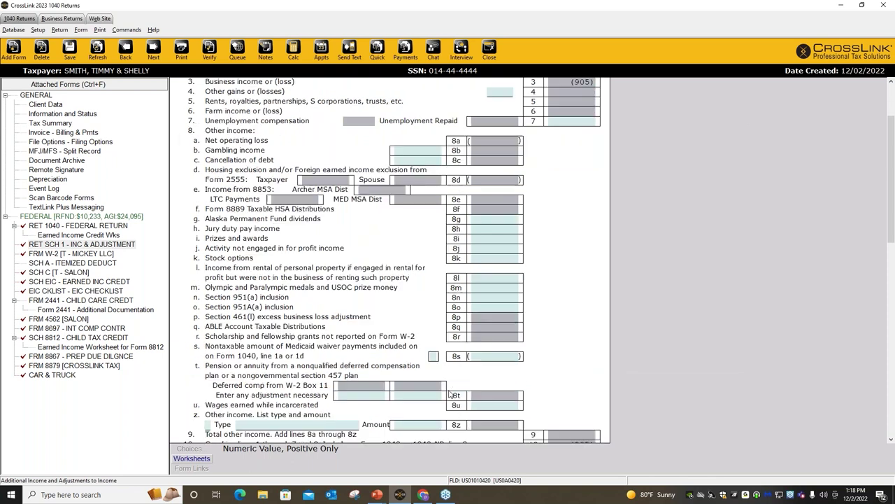
{"action": "scroll", "coordinate": [893, 241], "scroll_direction": "down", "scroll_amount": 10}
{"action": "left_click", "coordinate": [331, 380]}
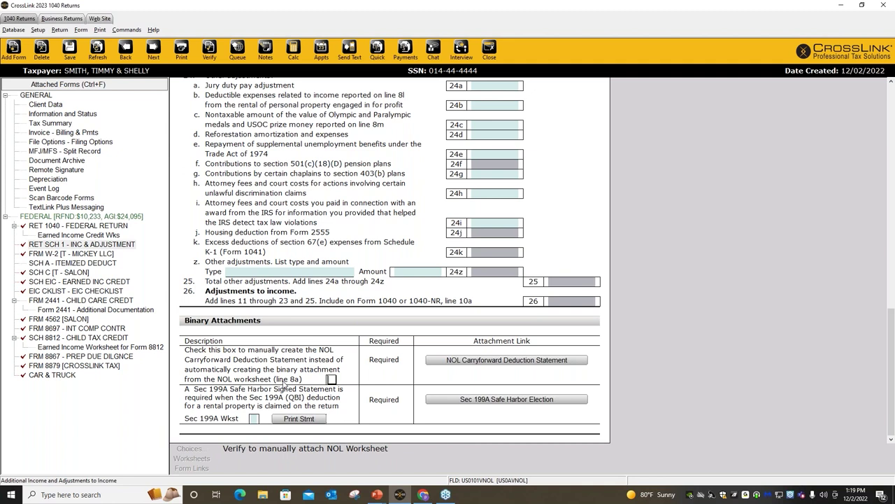
Step: Open the salon's Schedule C and set the business code filter keyword to SERVICES
{"action": "left_click", "coordinate": [59, 273]}
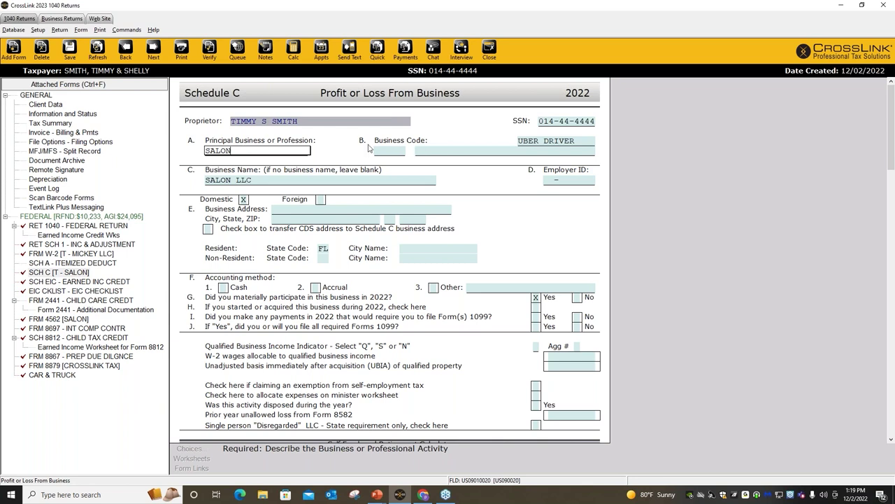
{"action": "left_click", "coordinate": [545, 141]}
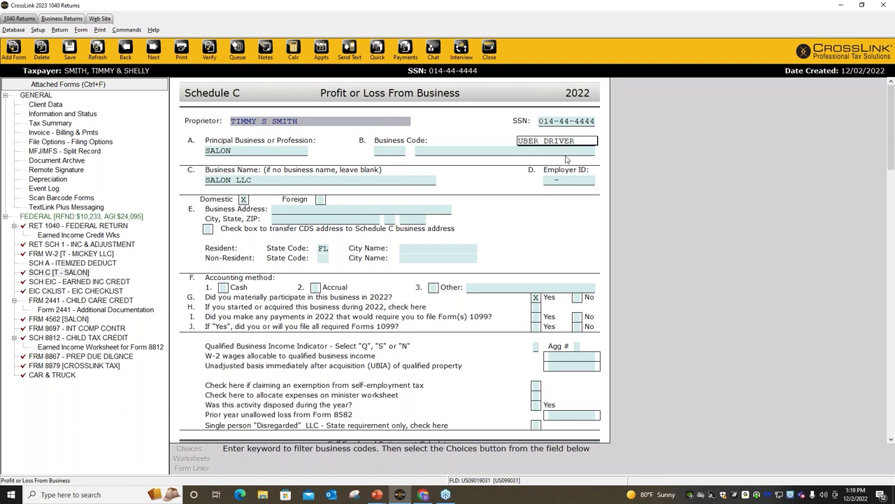
{"action": "key", "text": "BackSpace"}
{"action": "key", "text": "BackSpace"}
{"action": "key", "text": "BackSpace"}
{"action": "key", "text": "BackSpace"}
{"action": "key", "text": "BackSpace"}
{"action": "key", "text": "BackSpace"}
{"action": "key", "text": "BackSpace"}
{"action": "key", "text": "BackSpace"}
{"action": "key", "text": "BackSpace"}
{"action": "key", "text": "BackSpace"}
{"action": "key", "text": "BackSpace"}
{"action": "type", "text": "SERV"}
{"action": "key", "text": "Return"}
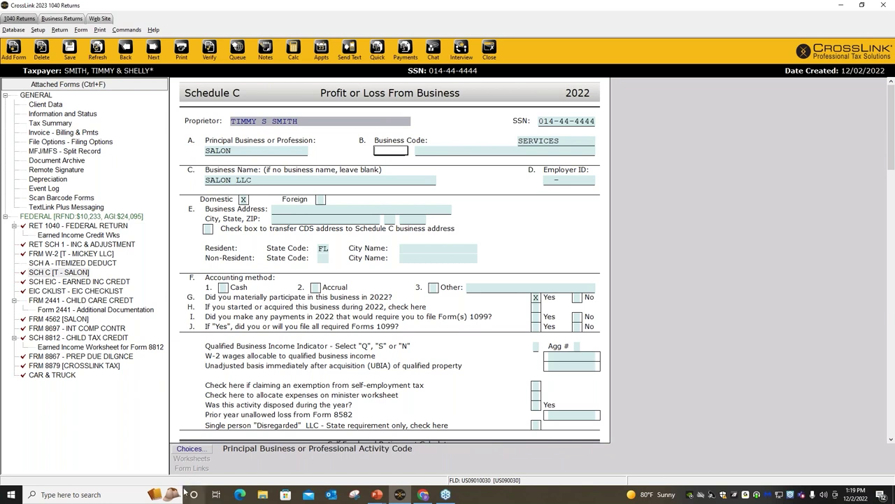
Step: Browse the Schedule C business code choices and close the list without choosing a code
{"action": "left_click", "coordinate": [198, 449]}
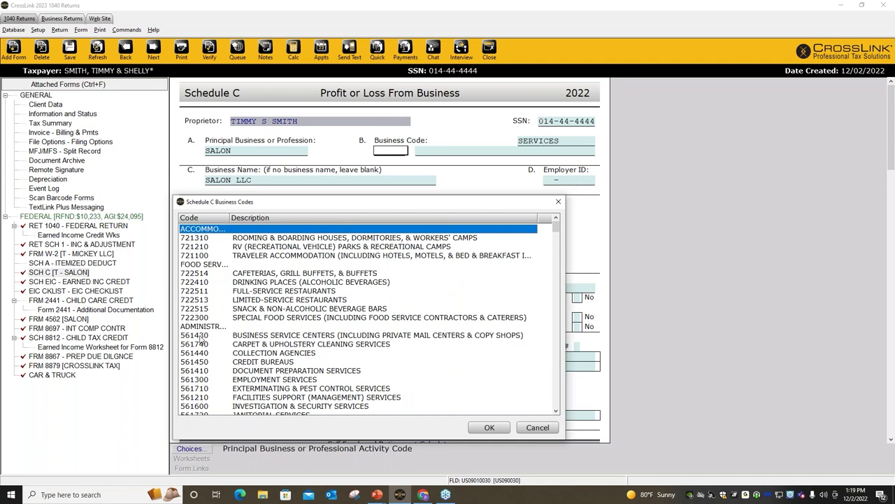
{"action": "scroll", "coordinate": [209, 330], "scroll_direction": "down", "scroll_amount": 10}
{"action": "scroll", "coordinate": [201, 338], "scroll_direction": "down", "scroll_amount": 4}
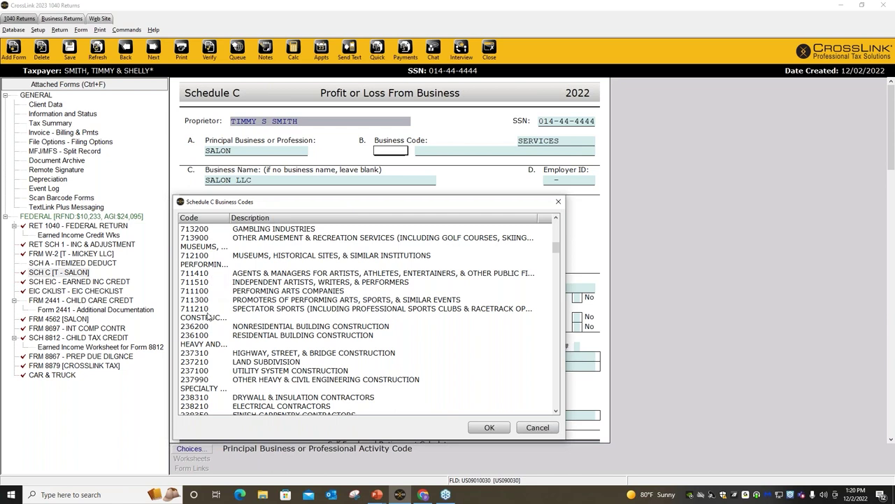
{"action": "left_click", "coordinate": [196, 347]}
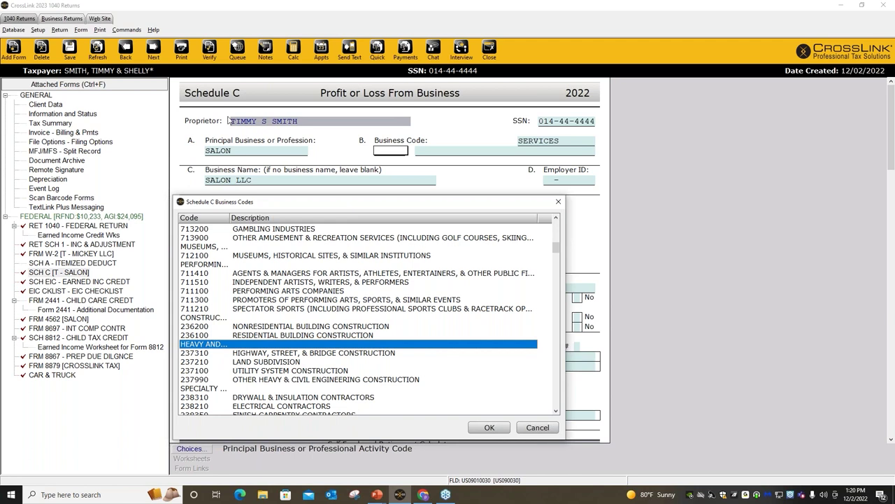
{"action": "left_click", "coordinate": [548, 428]}
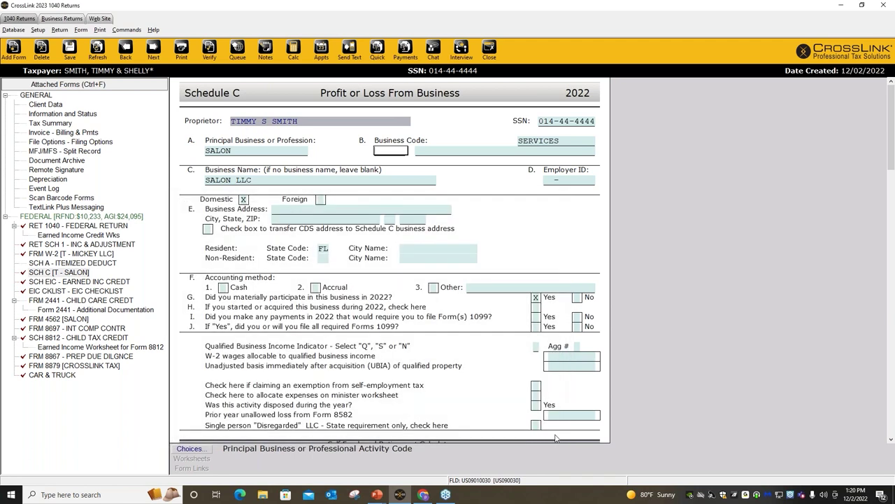
Step: Switch to the What's new 2023 PowerPoint slide show
{"action": "key", "text": "alt+Tab"}
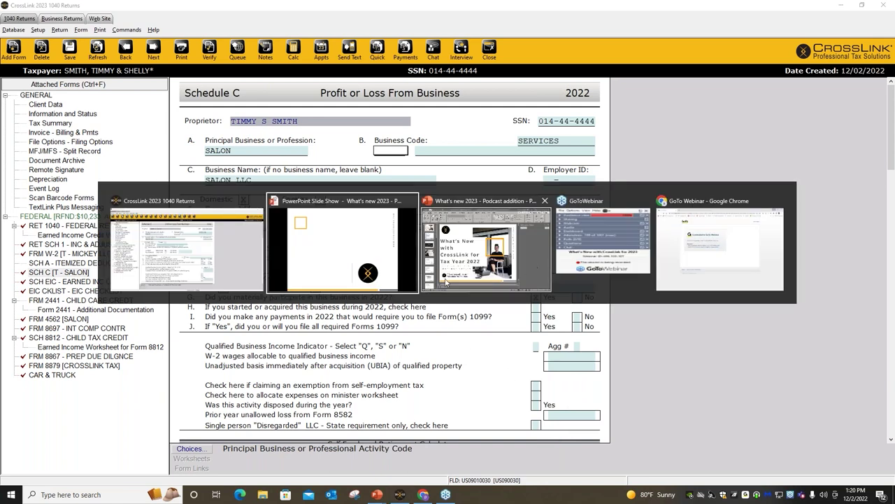